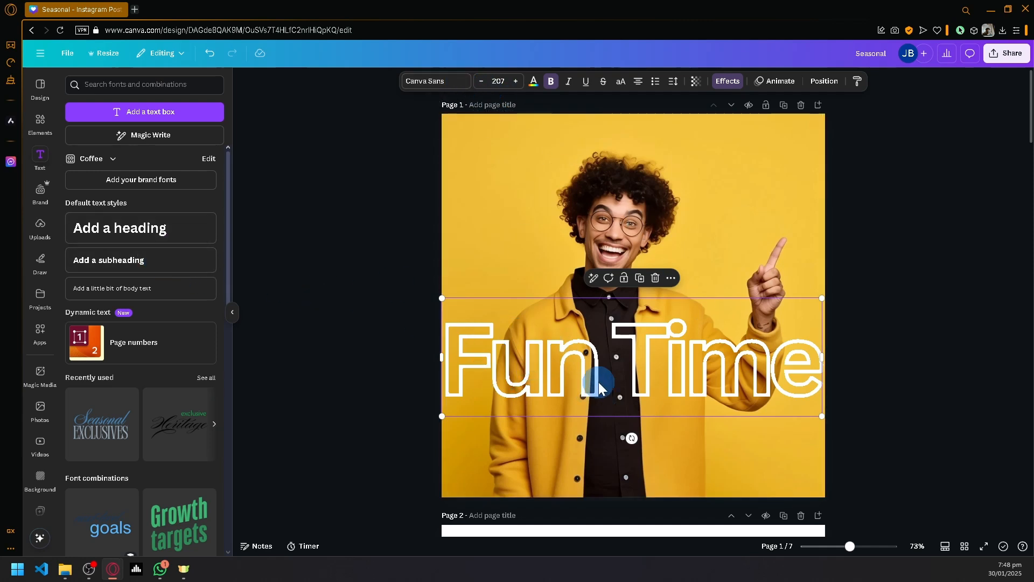
Set the Hollow effect's thickness to 24 for the "Fun Time" text on page 1
left_click(730, 84)
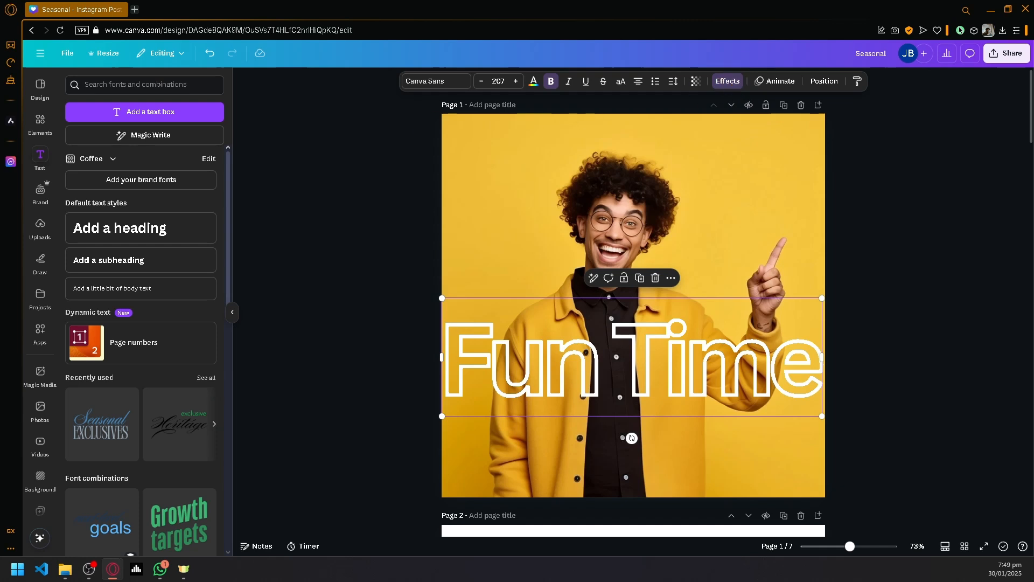
left_click(725, 81)
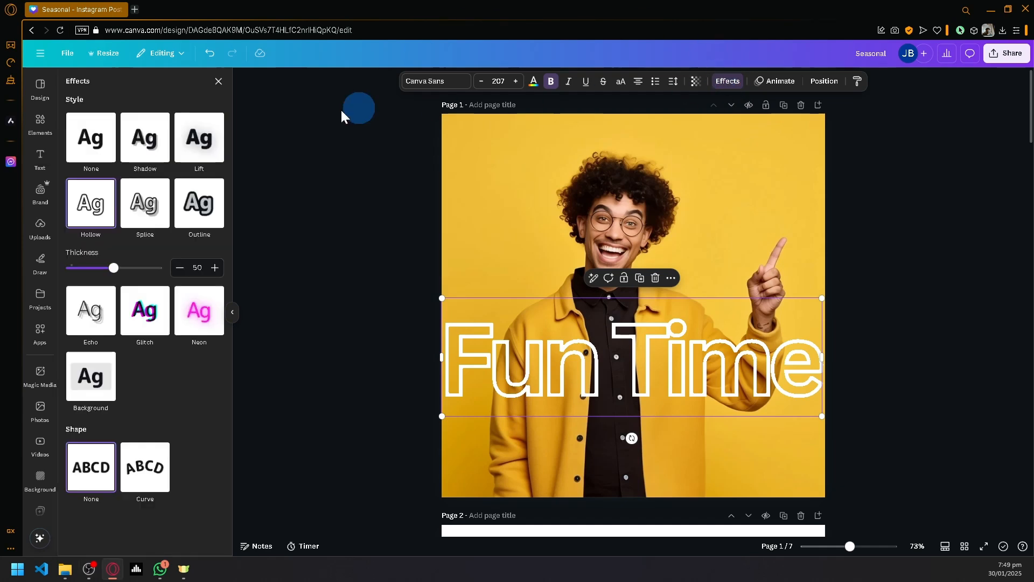
left_click_drag(111, 268, 90, 279)
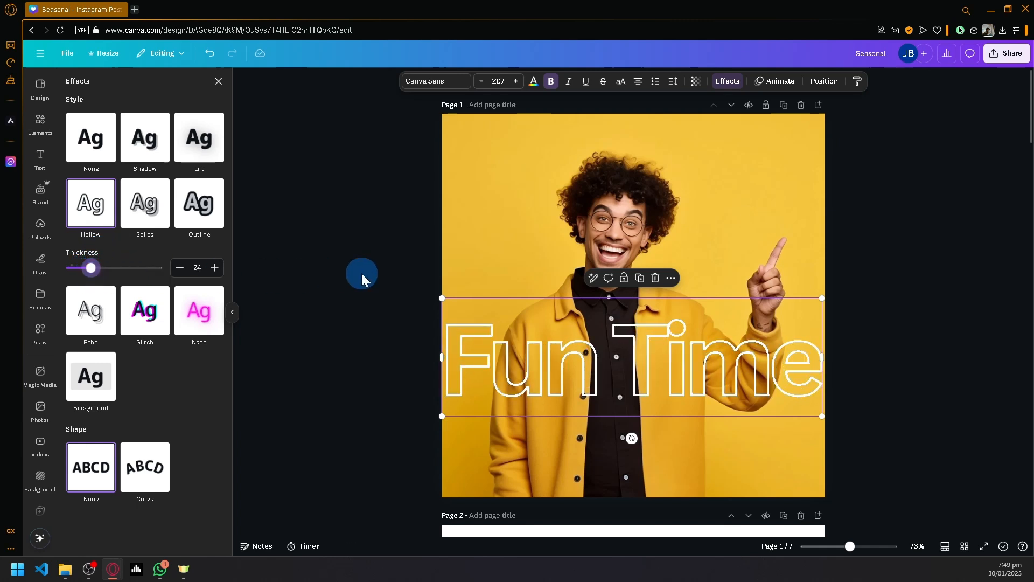
left_click(501, 389)
left_click(377, 293)
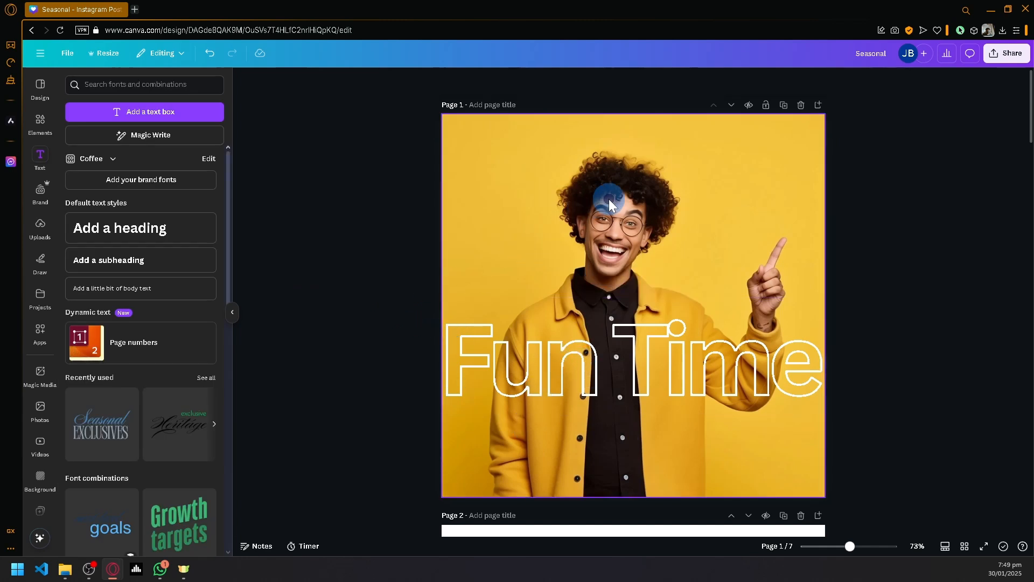
left_click(609, 199)
left_click(343, 245)
left_click(530, 373)
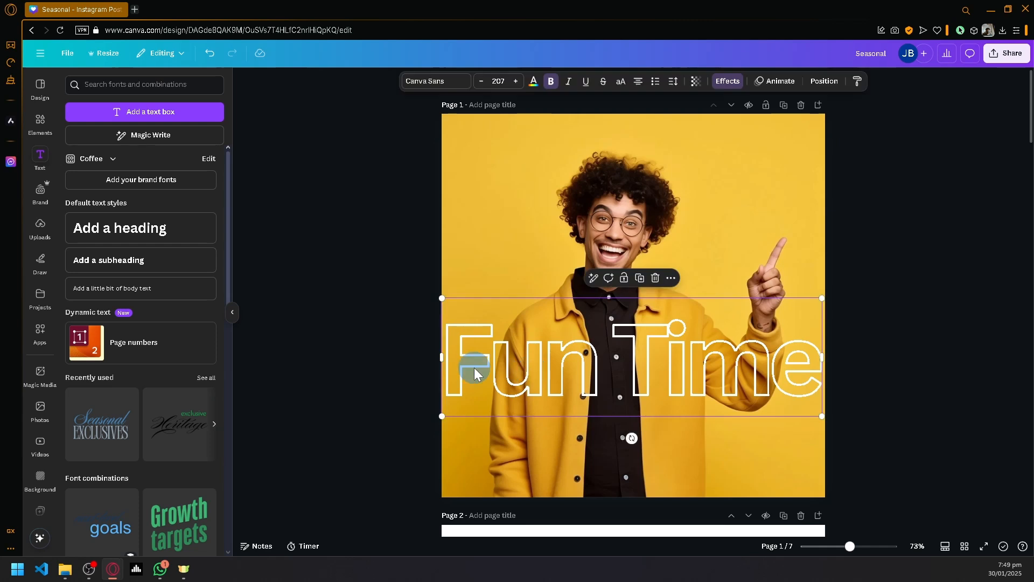
left_click(372, 350)
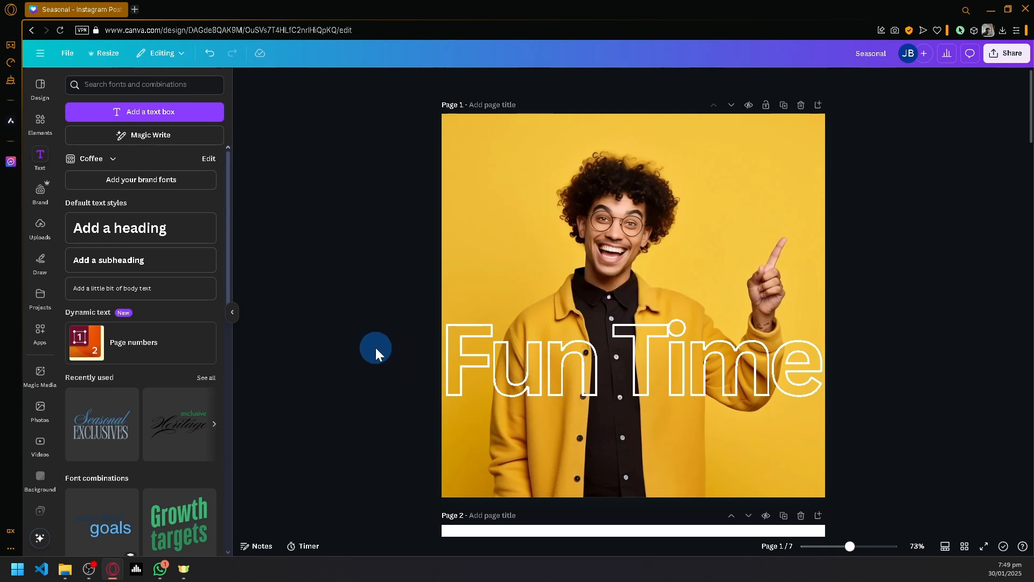
Try to download the preselected pages of the design as PNG with a transparent background
left_click(997, 60)
left_click(864, 272)
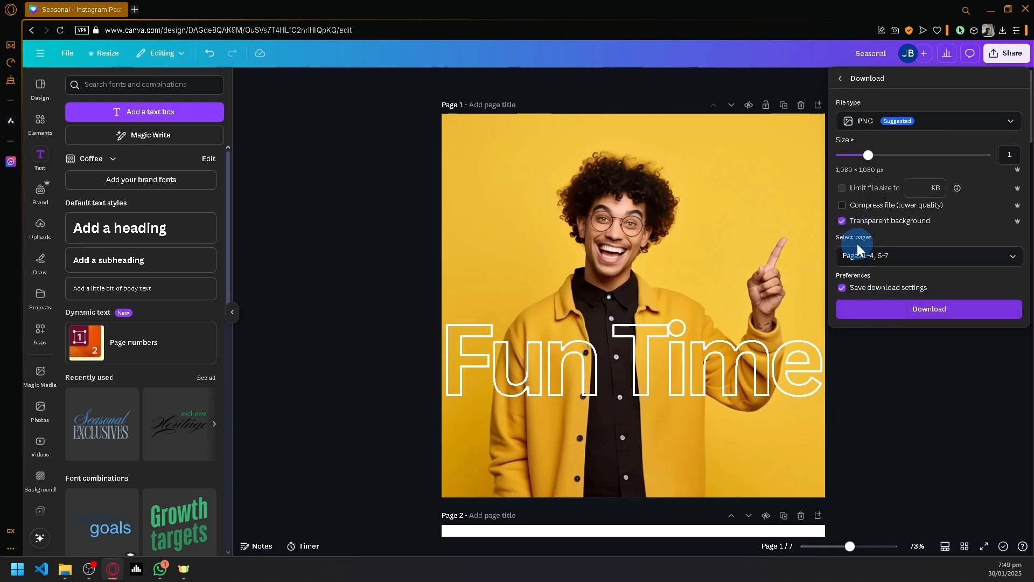
left_click(867, 310)
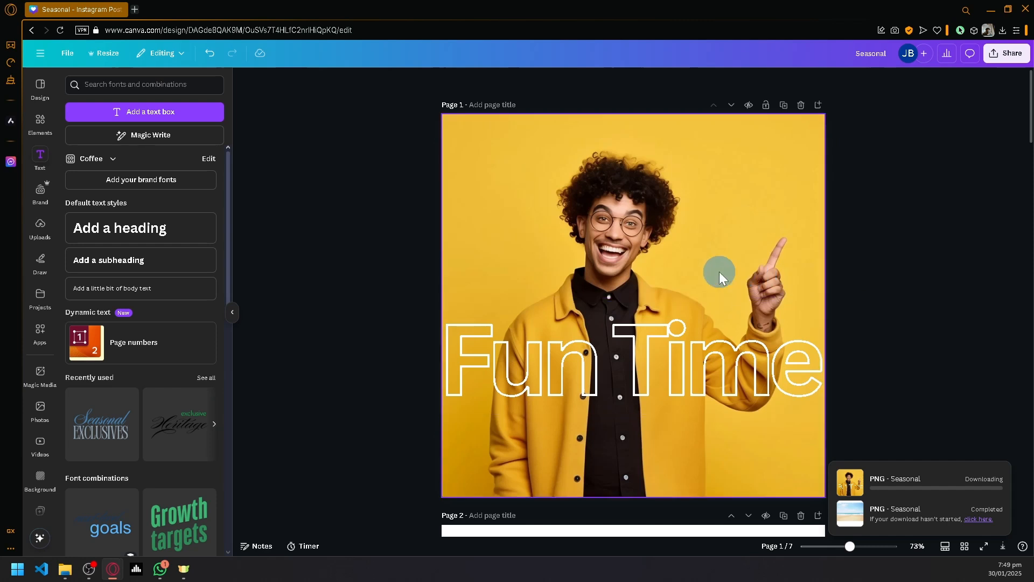
scroll(542, 355, "down", 3)
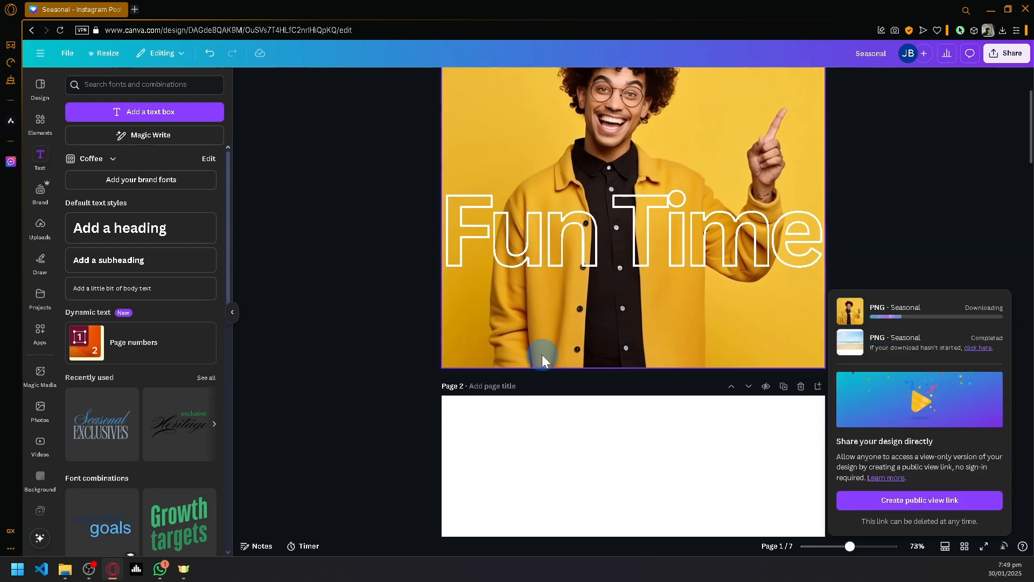
scroll(486, 319, "down", 2)
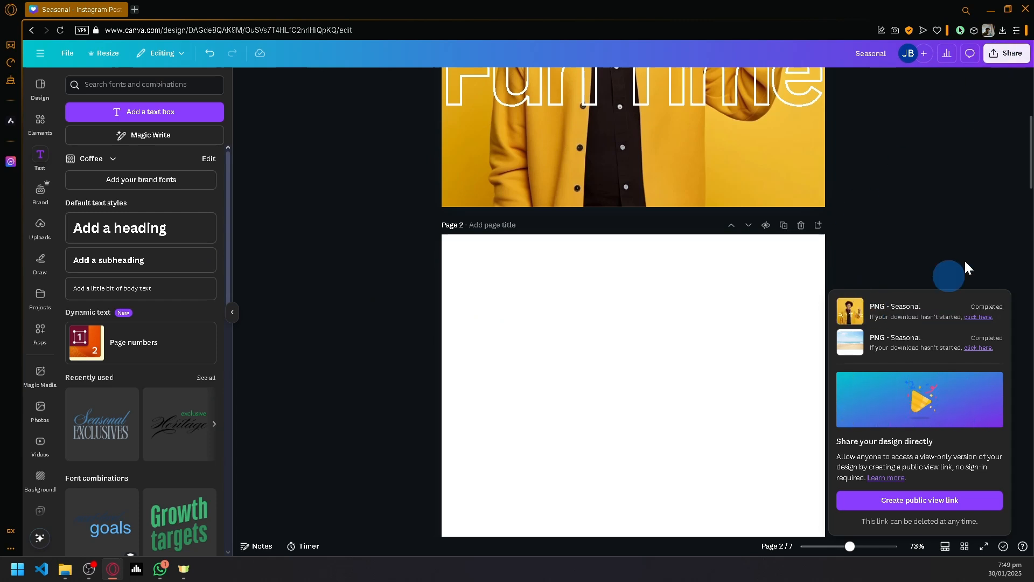
scroll(962, 135, "down", 2)
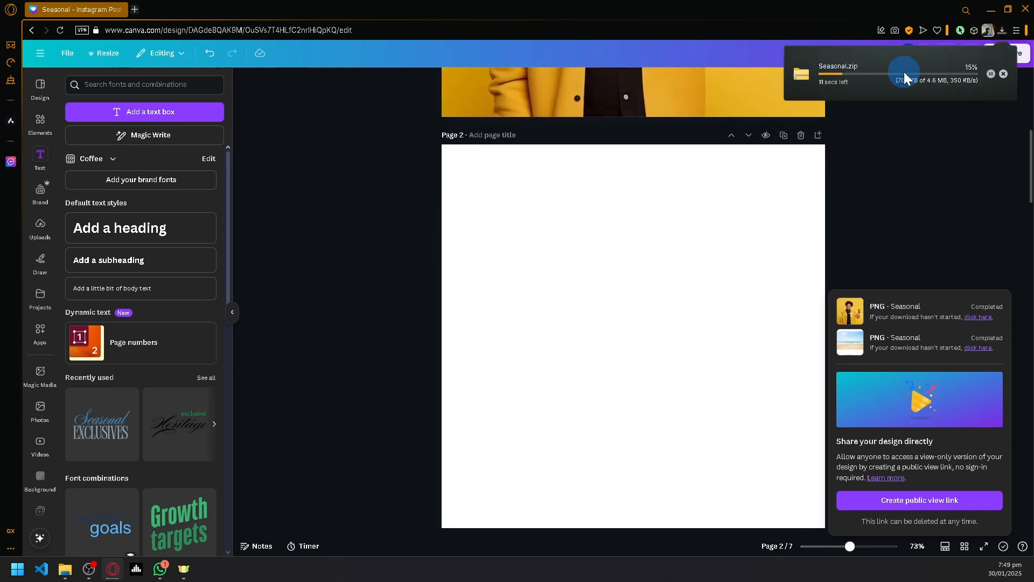
Download only page 1 as a PNG with a transparent background at size 1
scroll(1002, 103, "up", 5)
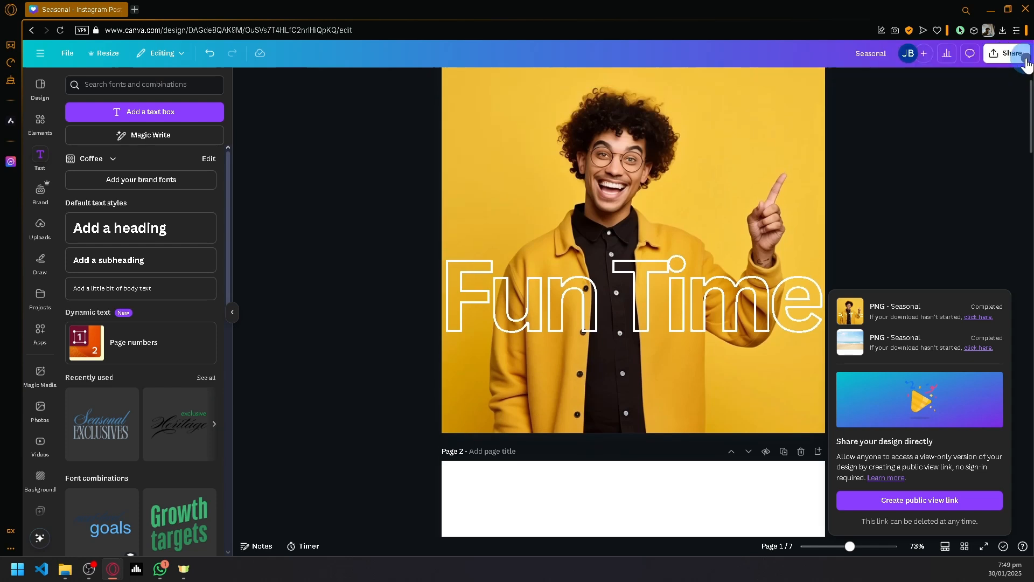
left_click(1013, 52)
left_click(858, 241)
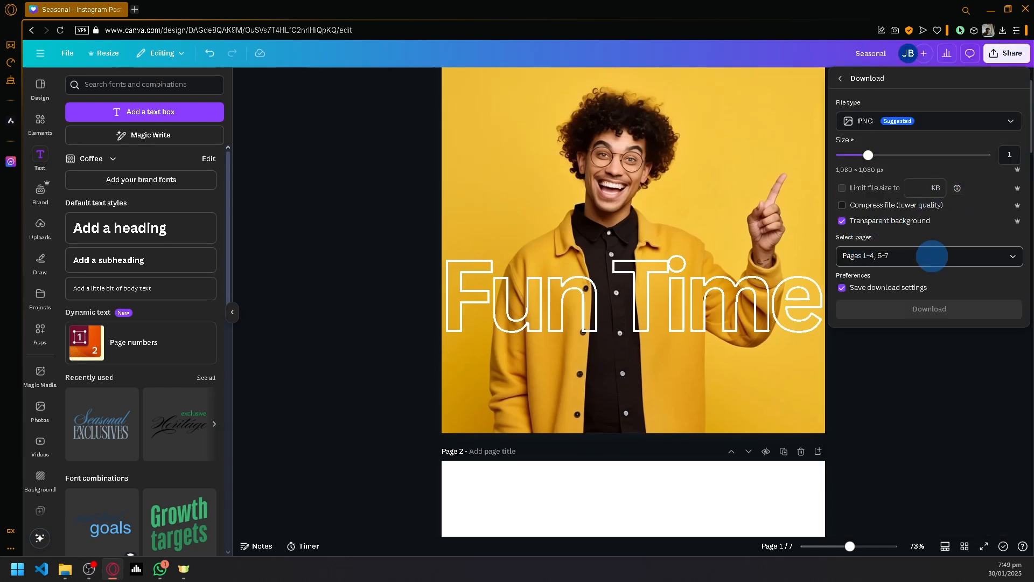
left_click(932, 257)
left_click(981, 287)
left_click(981, 287)
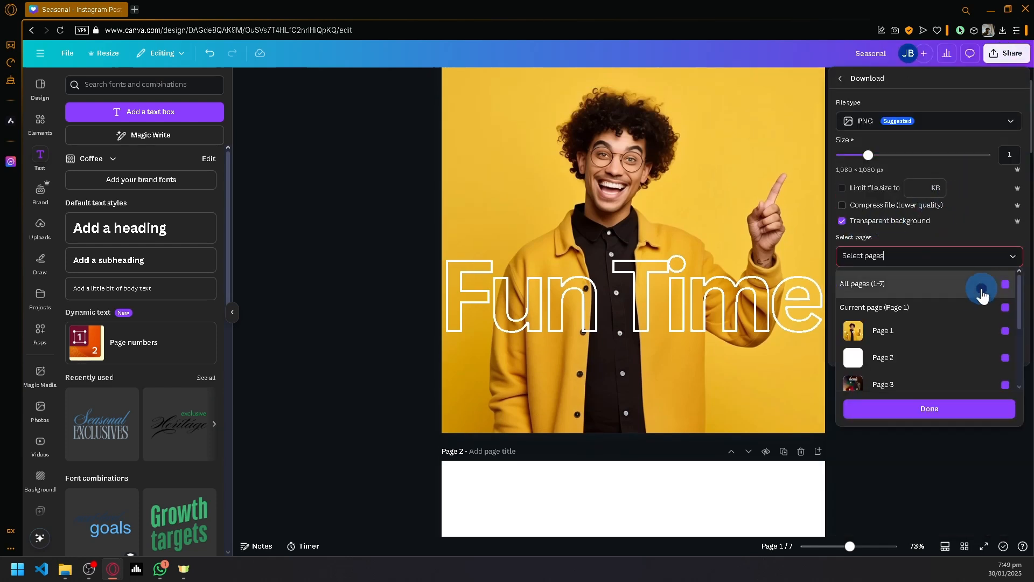
left_click(977, 330)
left_click(929, 408)
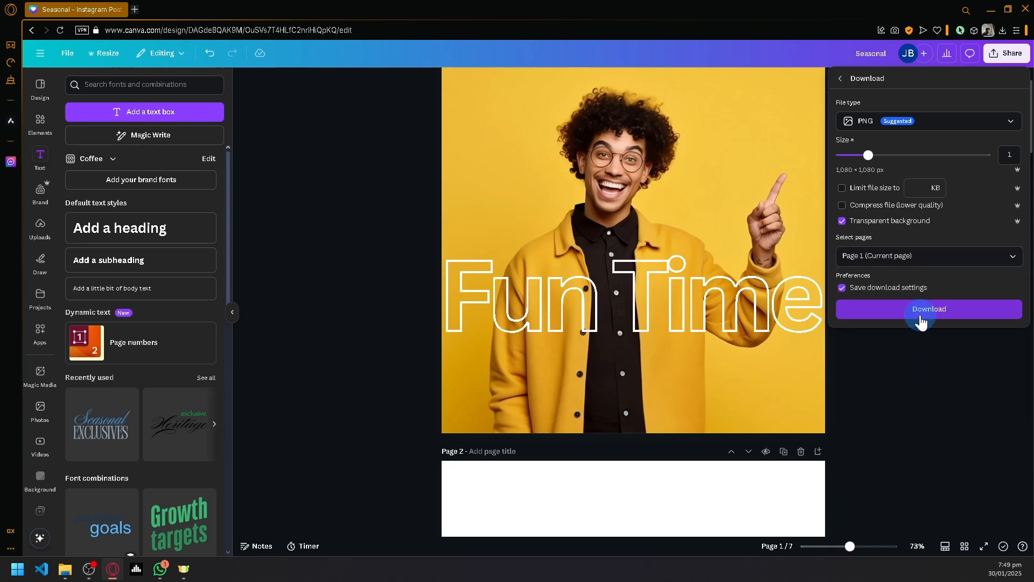
left_click(920, 318)
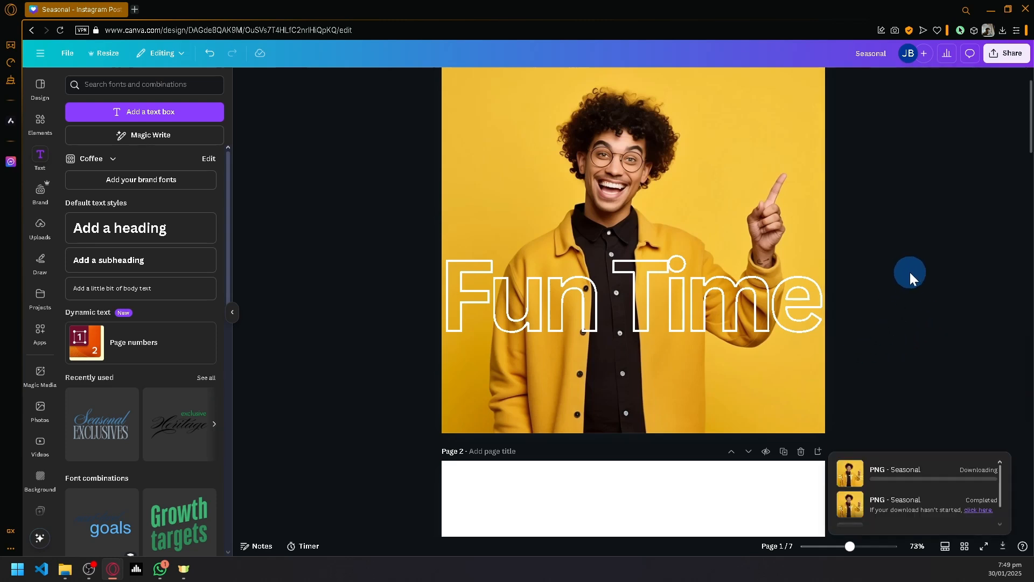
Place the downloaded Seasonal (5).png on the blank page 2 and enlarge it to fill the whole page
scroll(905, 271, "down", 7)
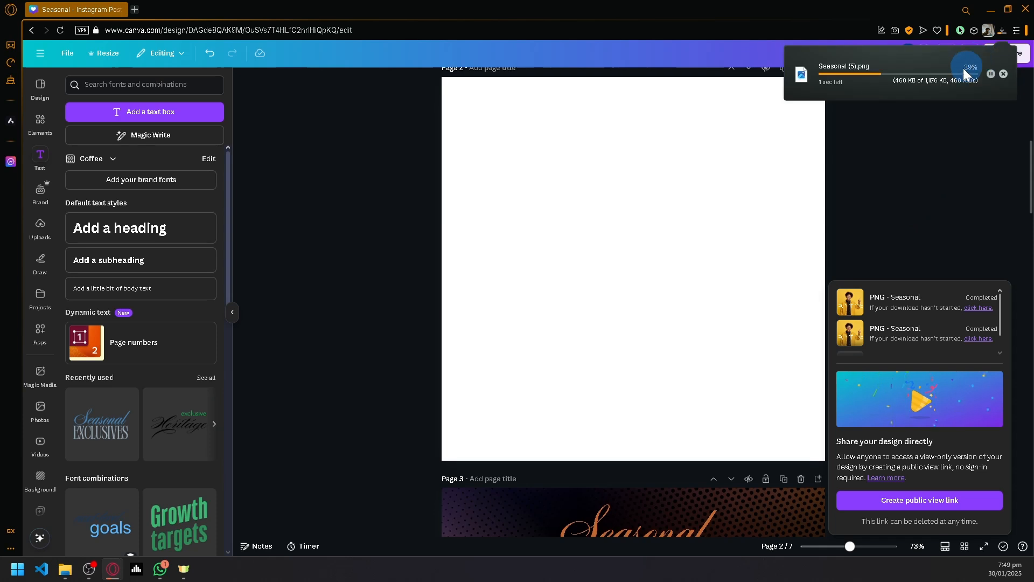
left_click_drag(940, 72, 655, 183)
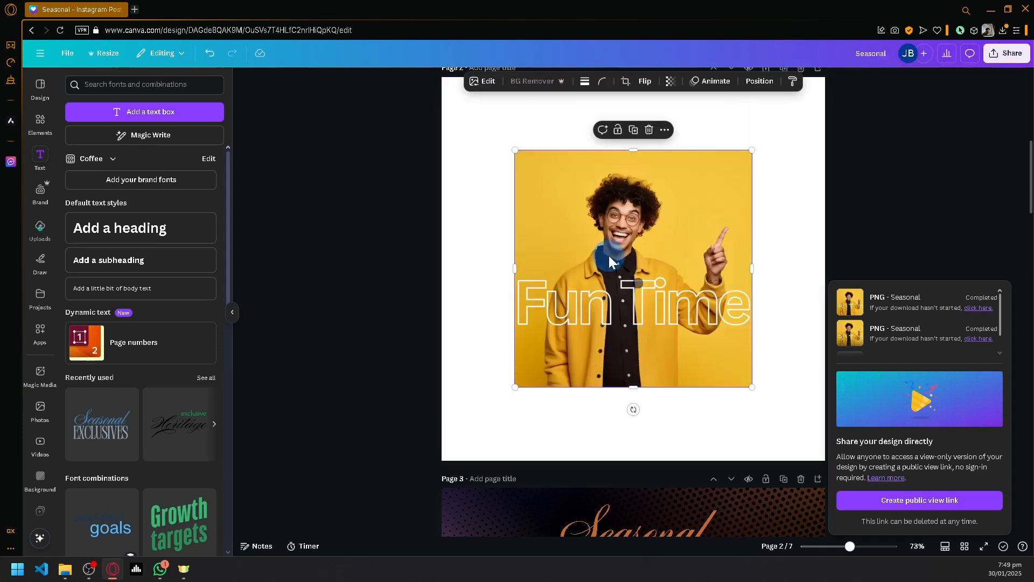
left_click_drag(611, 258, 568, 207)
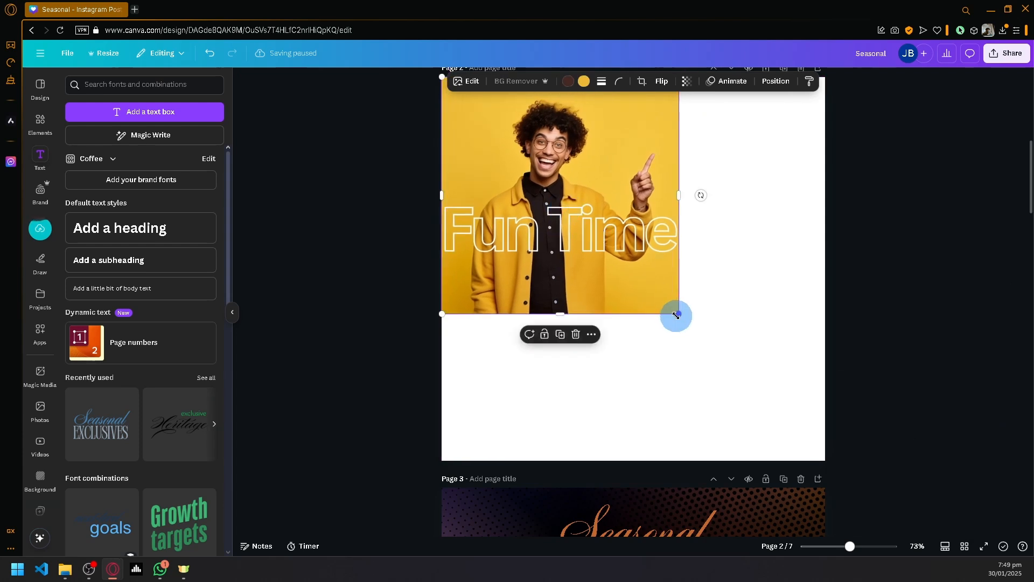
left_click_drag(679, 314, 827, 456)
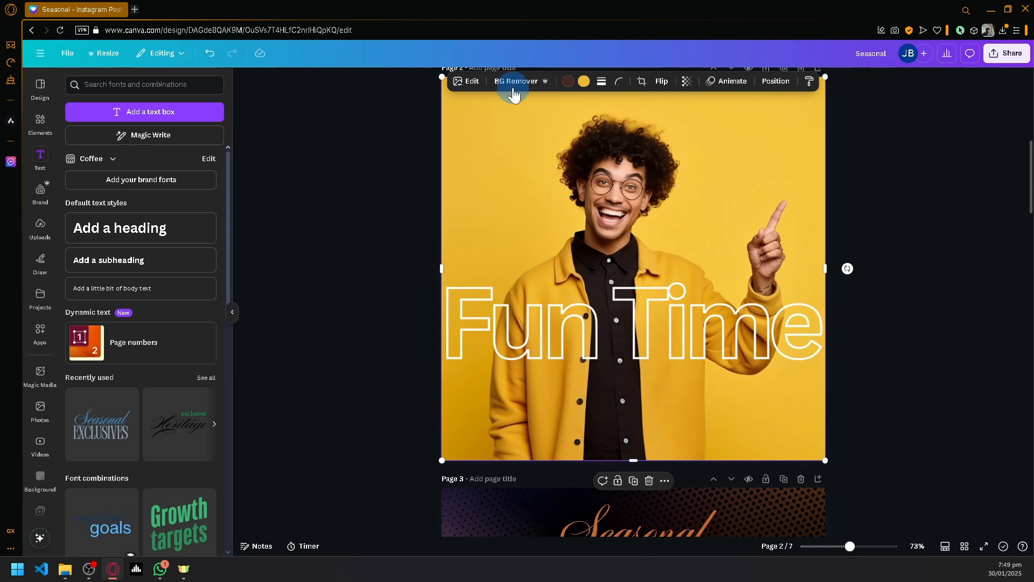
Remove the background from the image on page 2 and check the cutout of the man
left_click(513, 88)
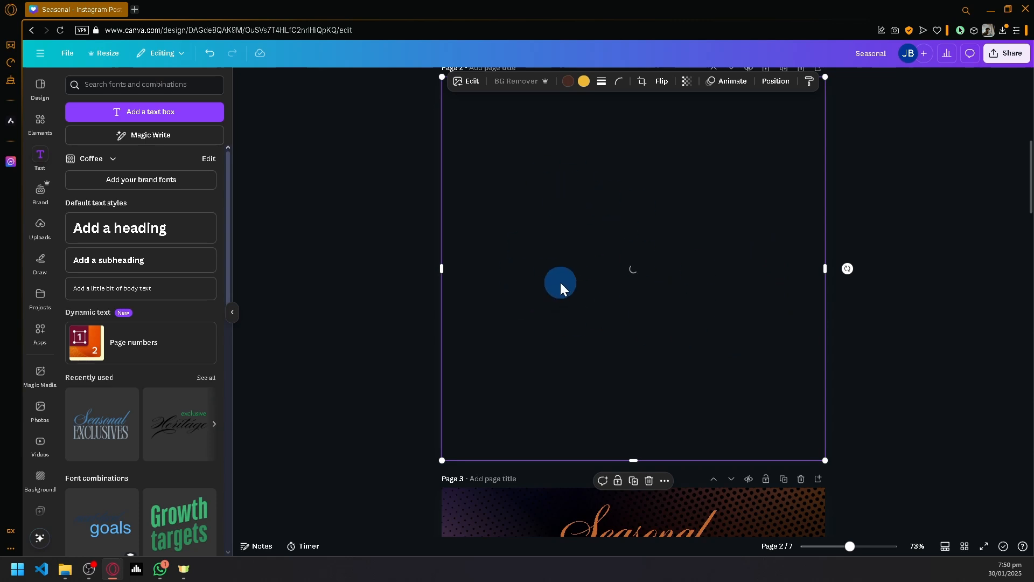
scroll(665, 308, "up", 1)
scroll(673, 304, "up", 2)
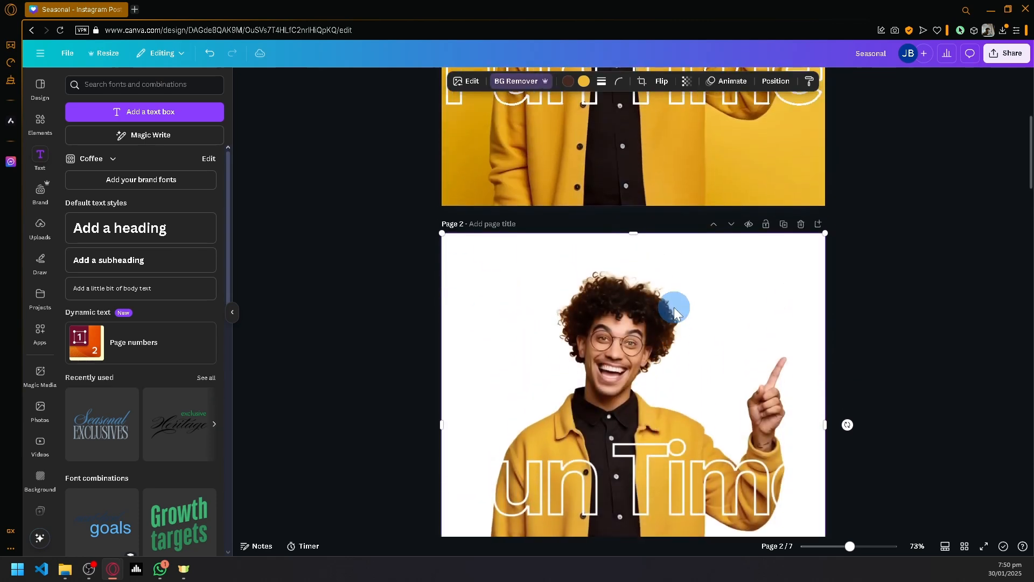
scroll(680, 306, "down", 4)
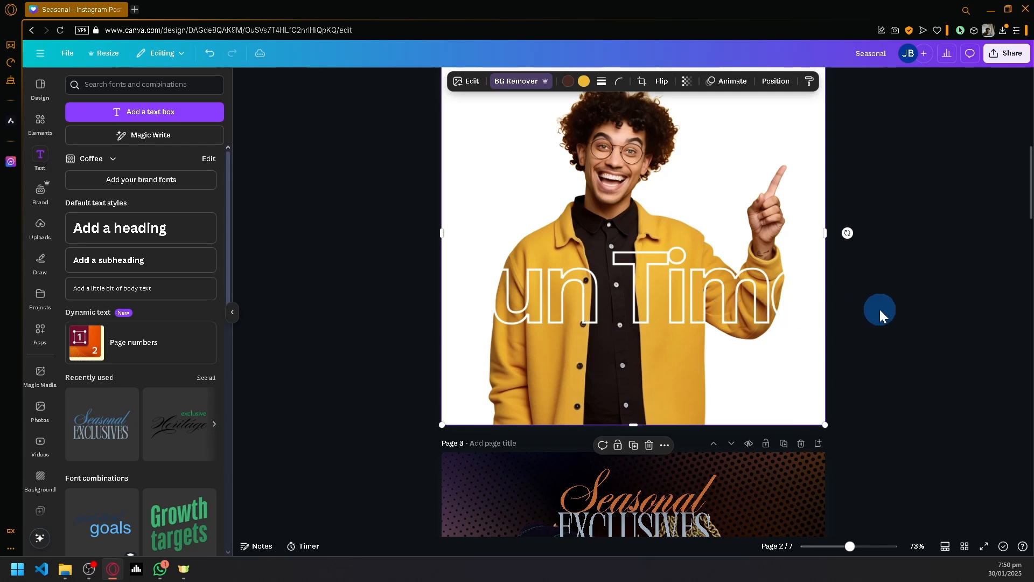
scroll(879, 312, "up", 3)
scroll(619, 274, "down", 2)
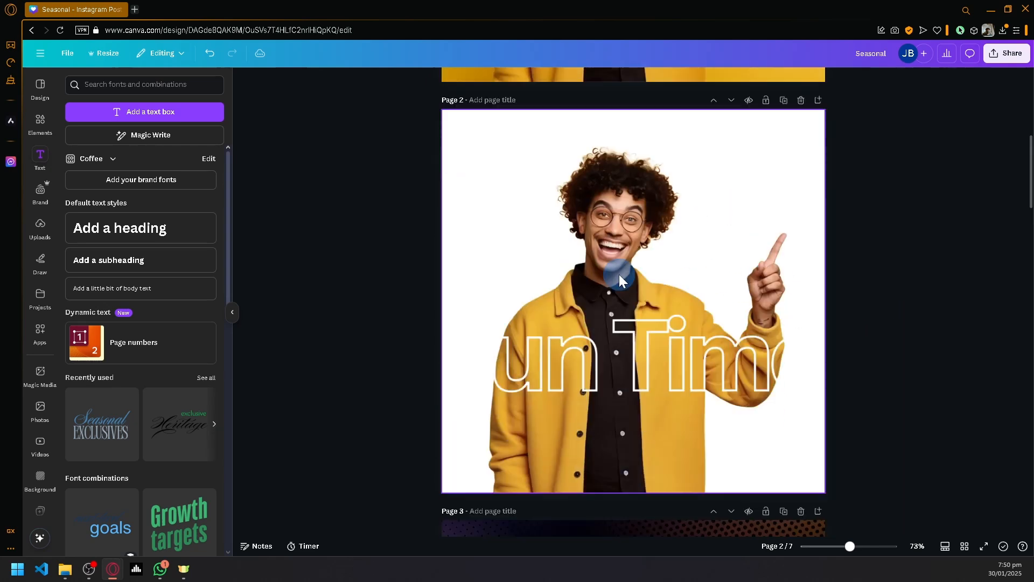
scroll(624, 289, "up", 1)
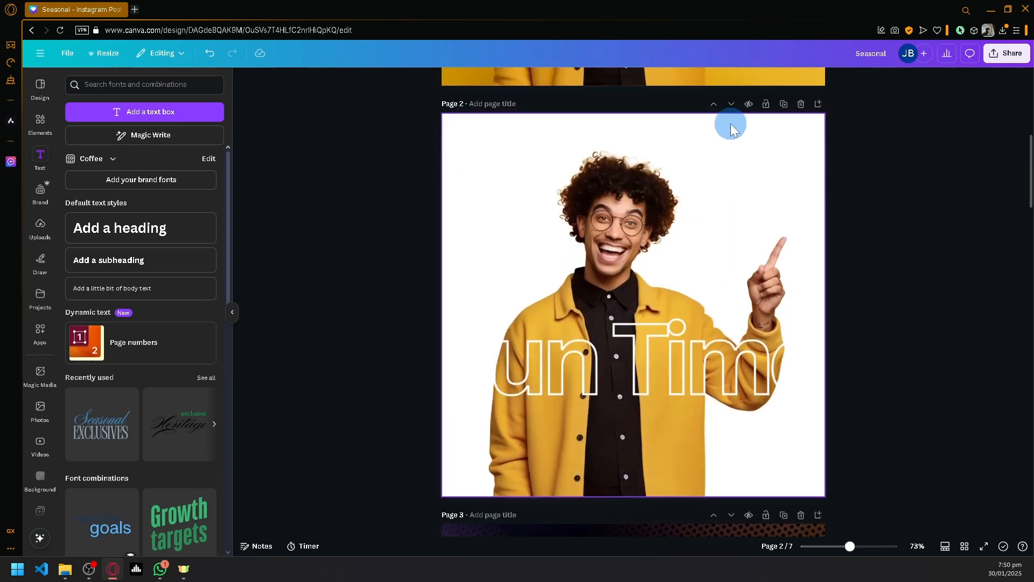
Download only page 2 with the cutout image as a PNG with a transparent background
left_click(1020, 57)
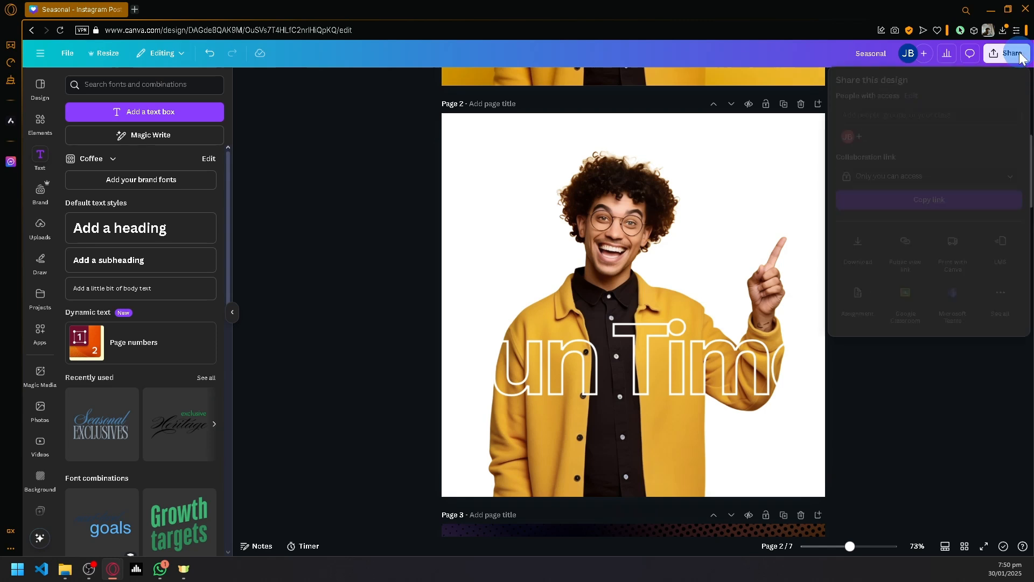
left_click(860, 246)
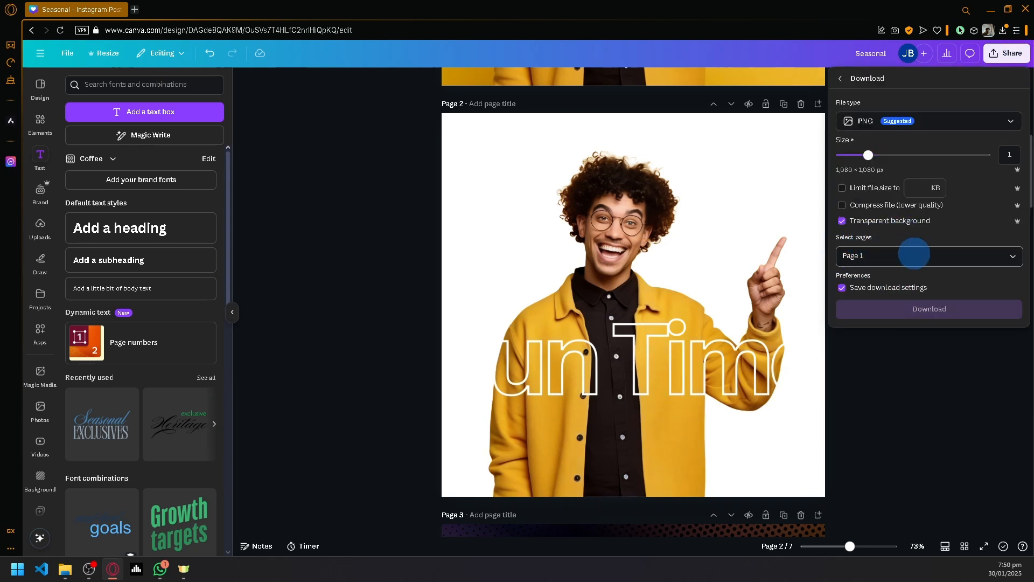
left_click(914, 256)
left_click(932, 335)
left_click(929, 358)
left_click(927, 408)
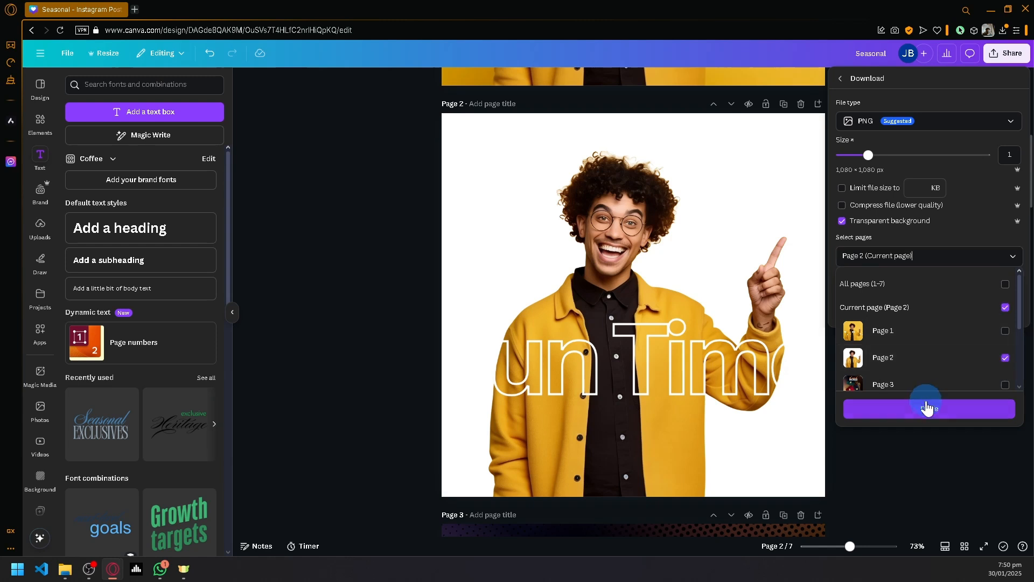
left_click(893, 309)
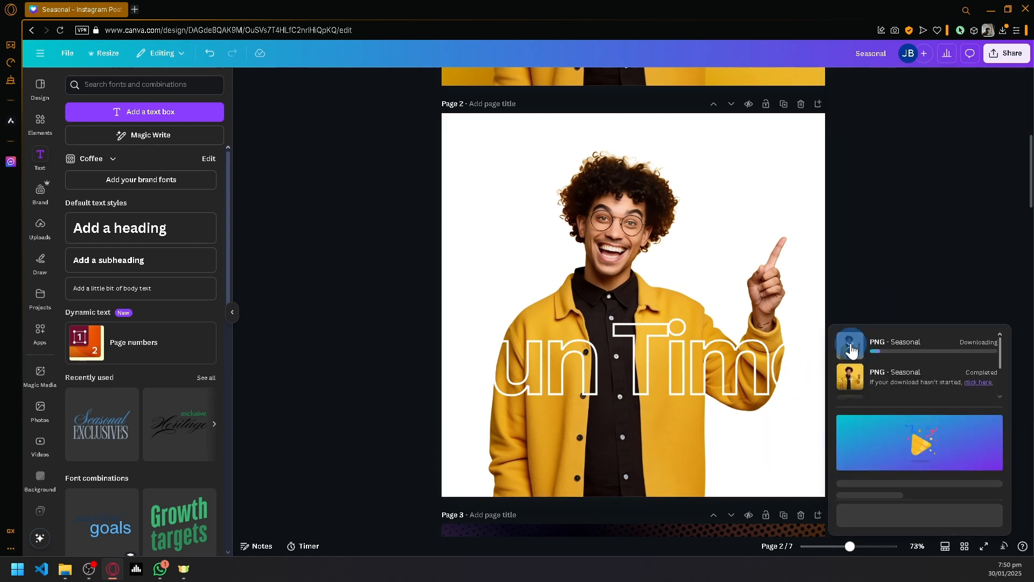
Set the effect style of the "Fun Time" text on page 1 to None and close the effect settings
scroll(842, 341, "up", 3)
scroll(799, 306, "up", 5)
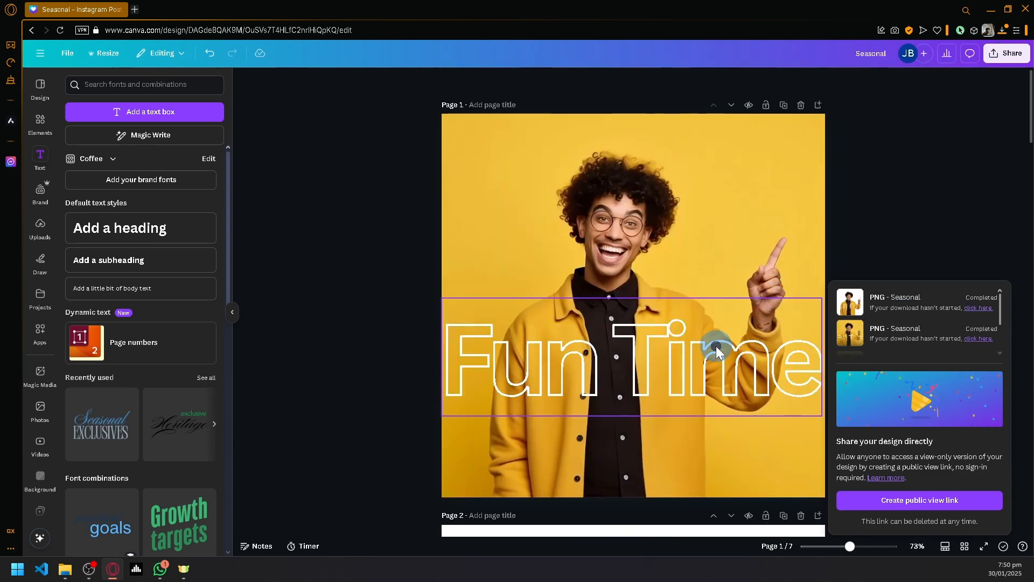
left_click(635, 344)
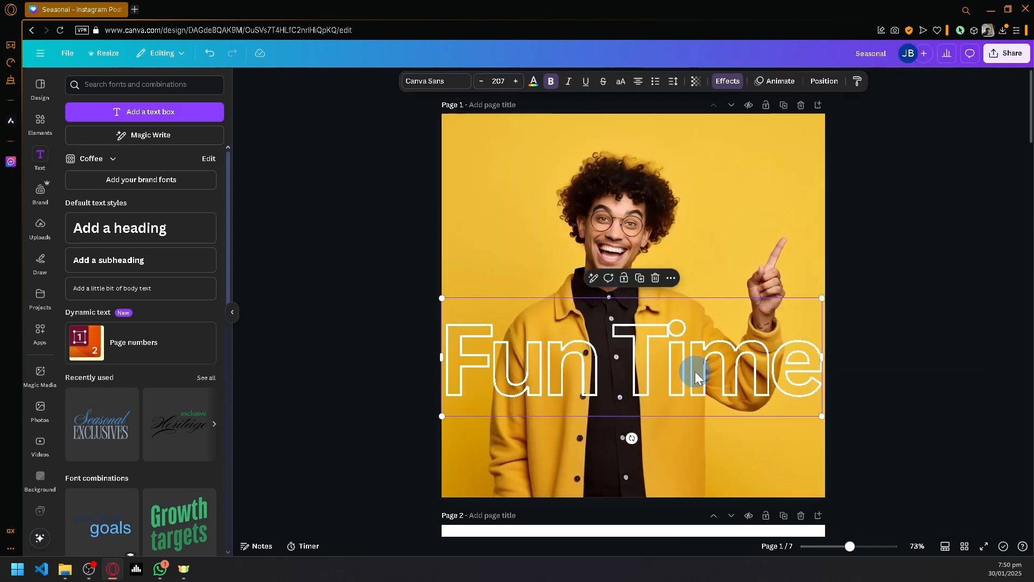
left_click(726, 82)
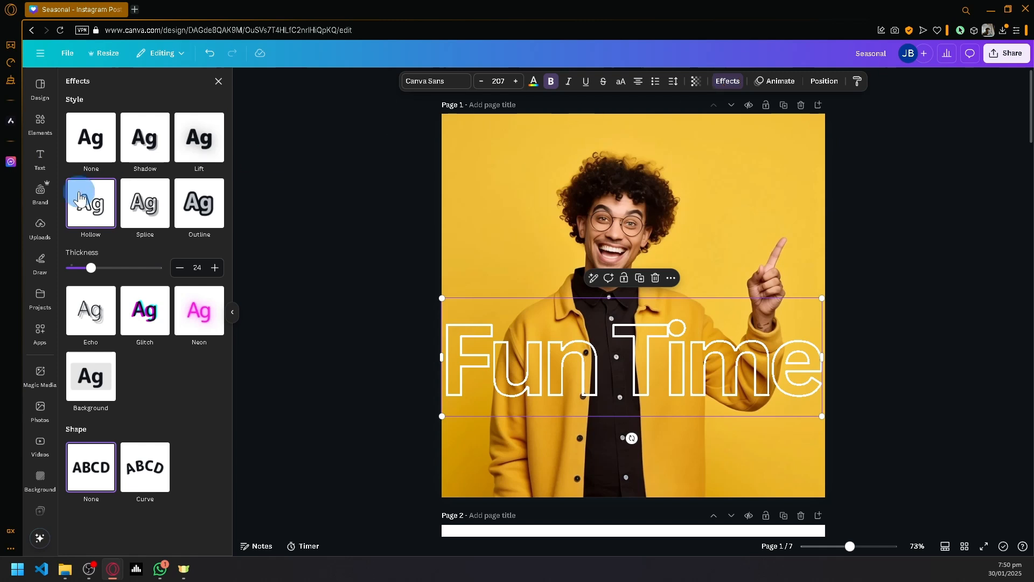
left_click(97, 137)
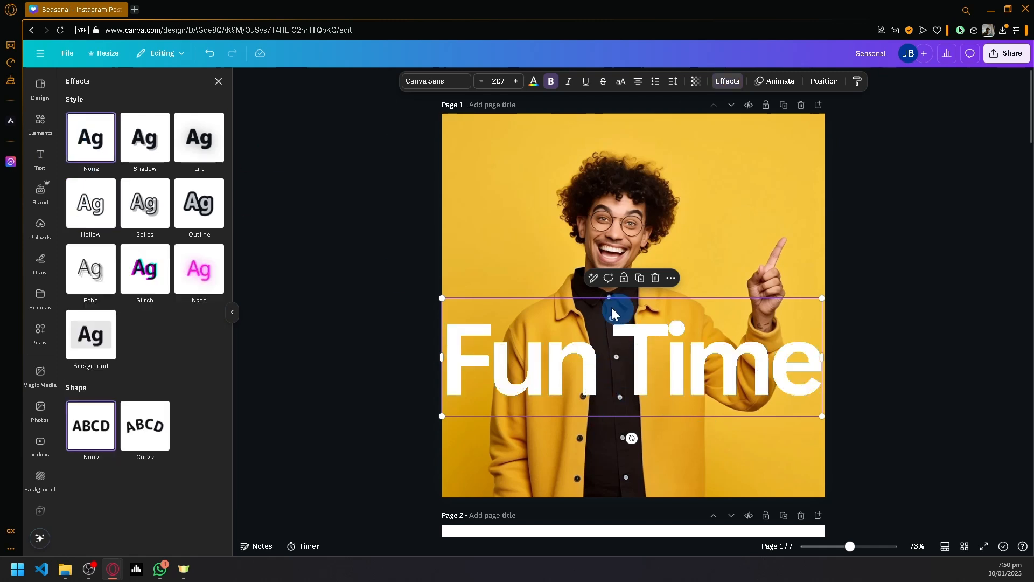
left_click(577, 366)
left_click(629, 364)
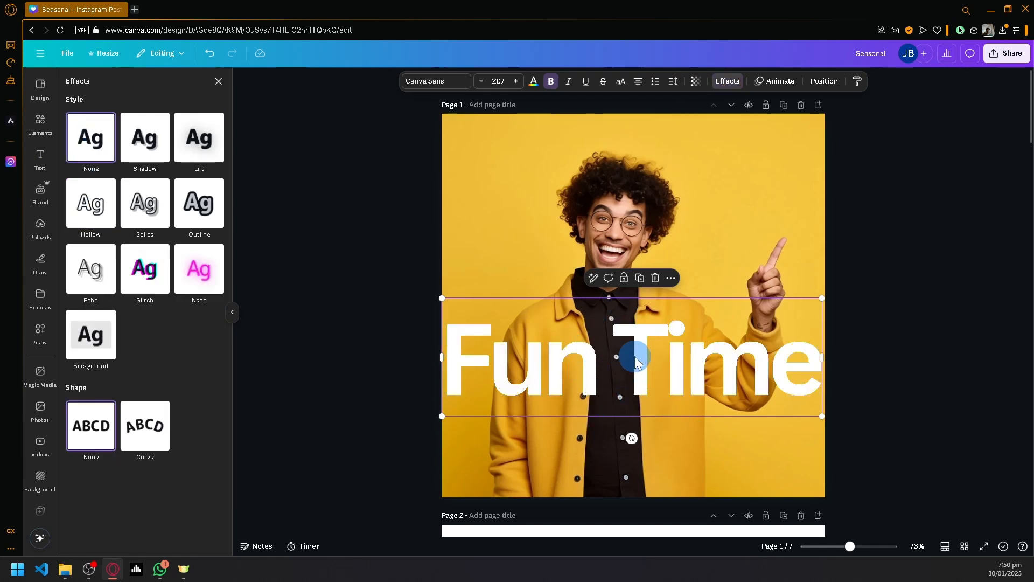
left_click(726, 81)
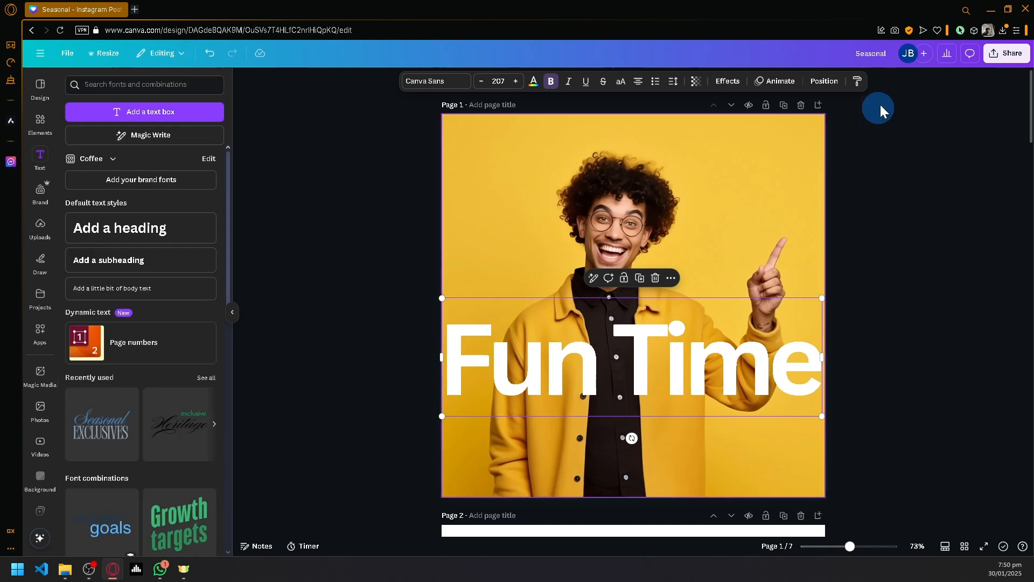
Upload the downloaded transparent PNG of the man's cutout from the browser's downloads into the design's media library
left_click(1003, 31)
left_click_drag(961, 100, 302, 246)
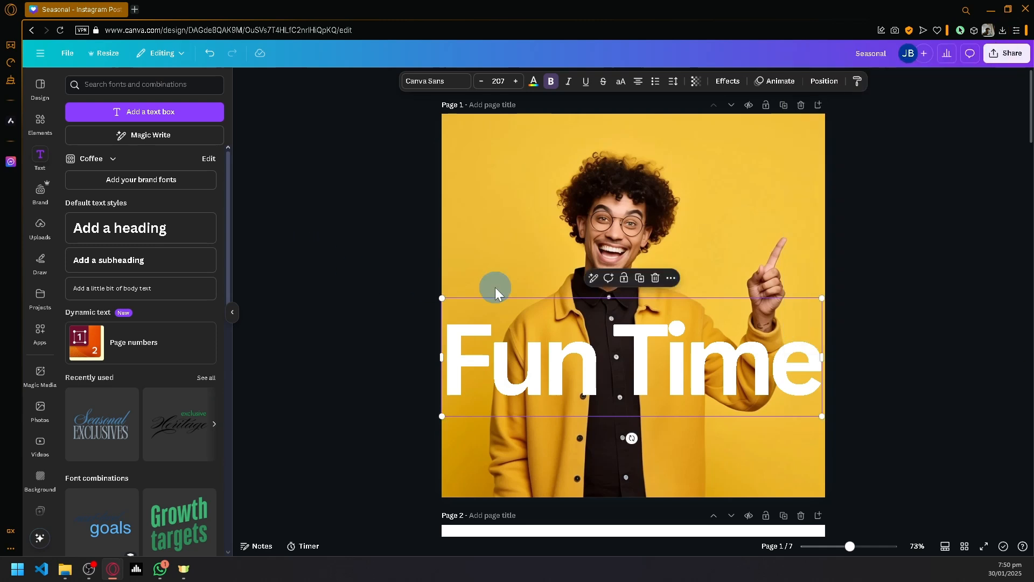
scroll(559, 338, "down", 3)
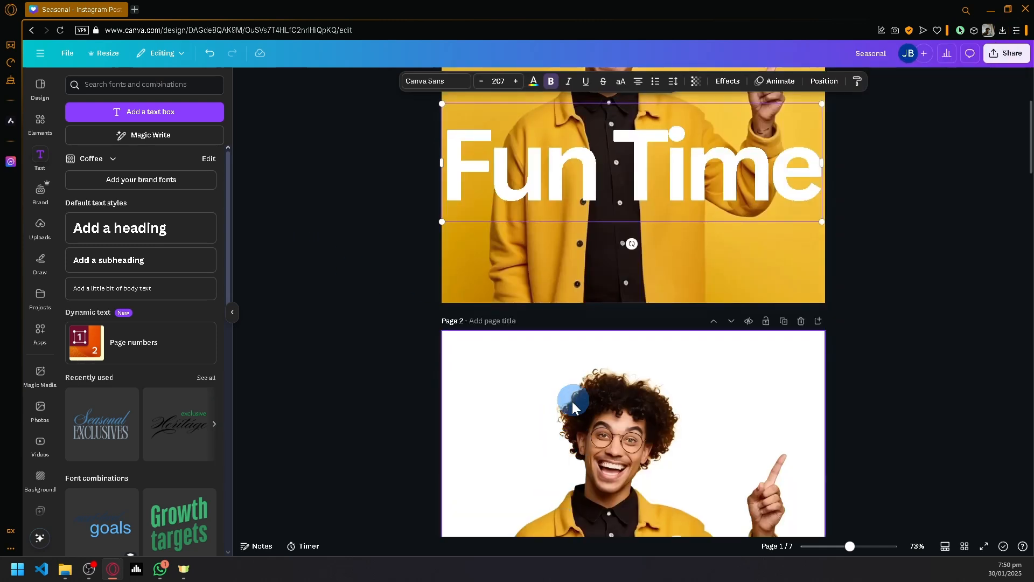
scroll(329, 222, "up", 3)
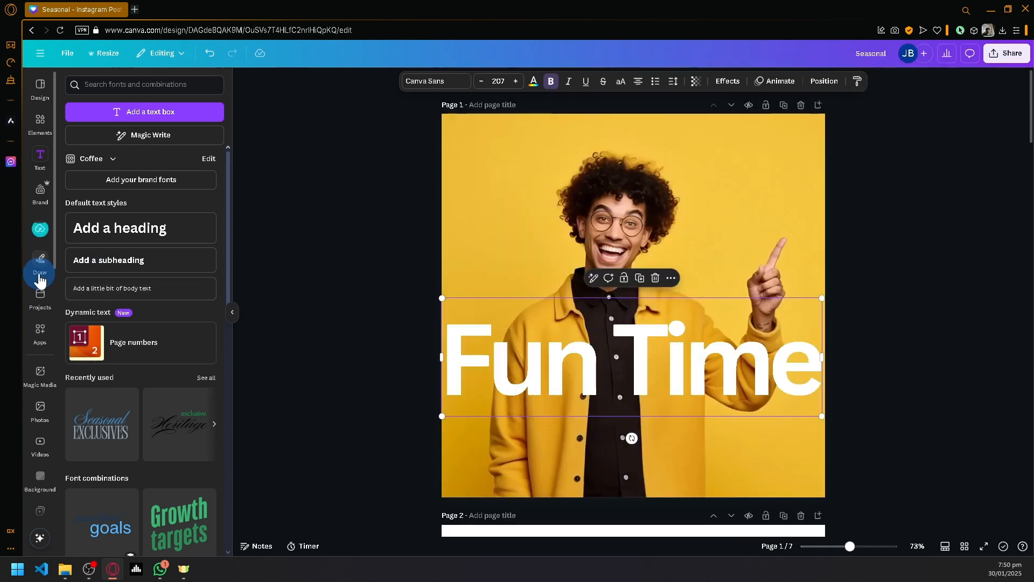
Add the uploaded cutout image to page 1 and align it with the page's top-left corner
left_click(40, 233)
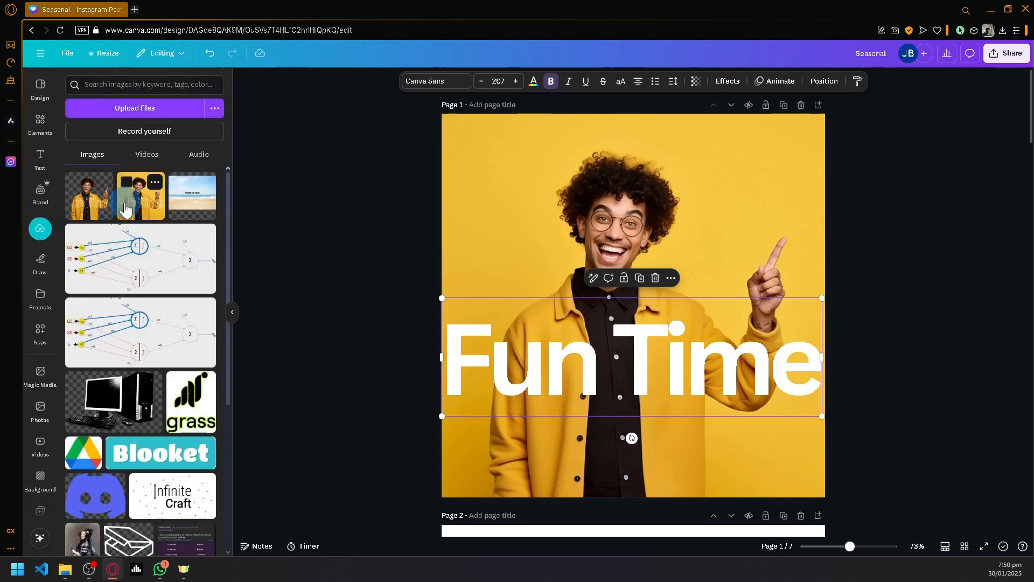
left_click(99, 208)
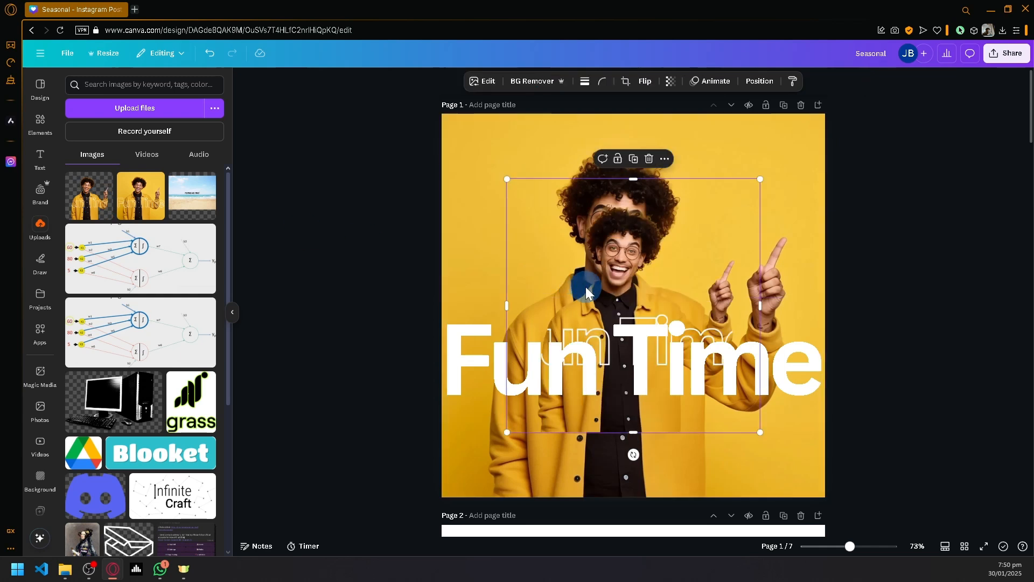
left_click_drag(586, 287, 516, 212)
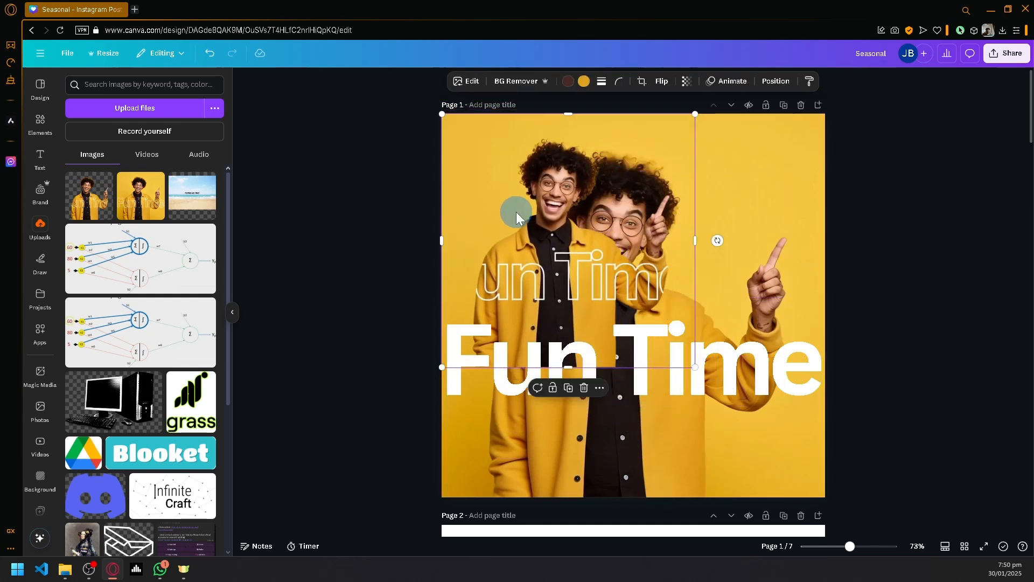
Bring the cutout image on page 1 to the front, enlarge it to cover the whole page, and deselect it
right_click(517, 212)
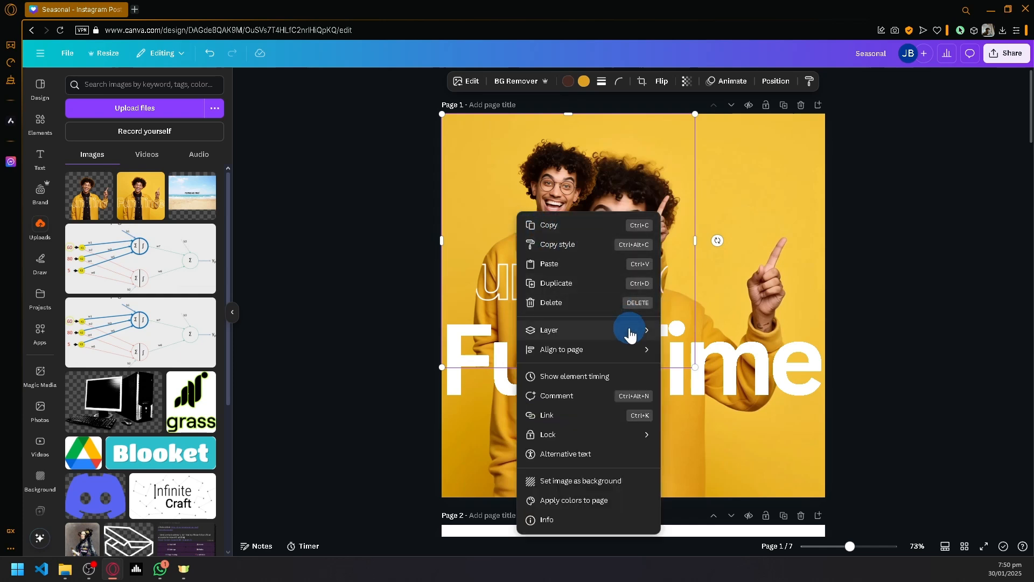
mouse_move(631, 337)
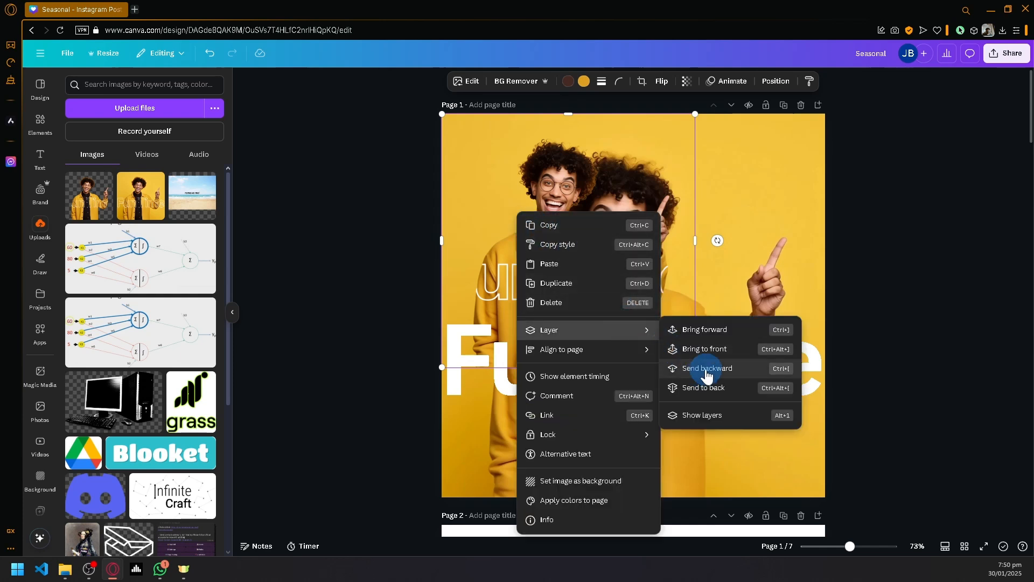
left_click(715, 355)
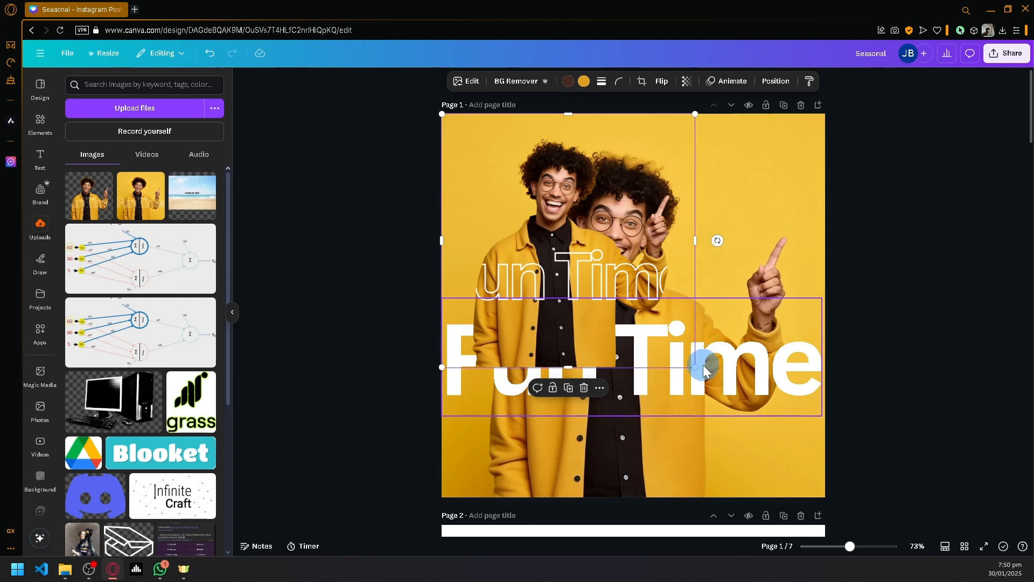
left_click_drag(695, 367, 832, 496)
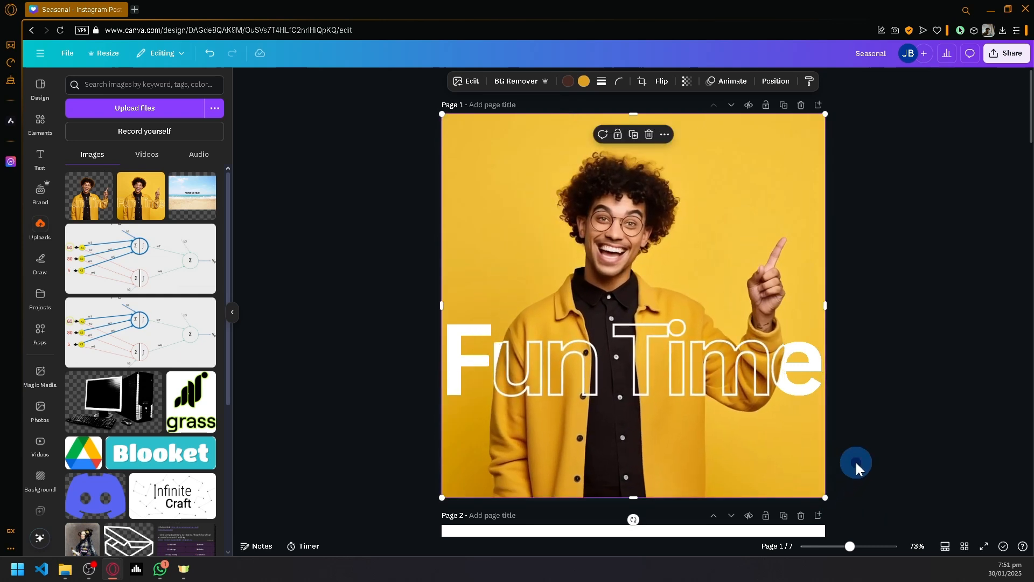
left_click(856, 462)
left_click(720, 427)
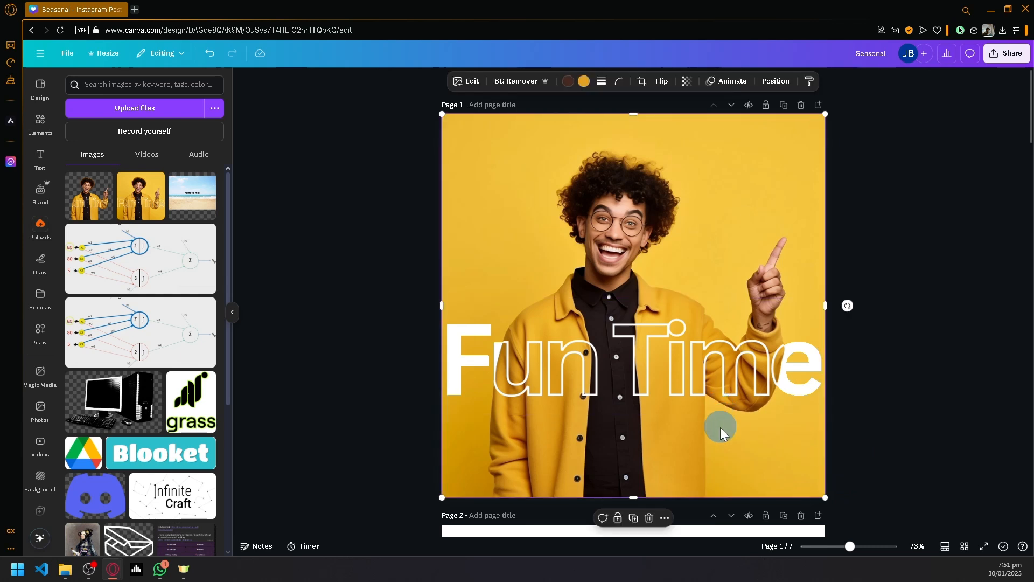
left_click(870, 433)
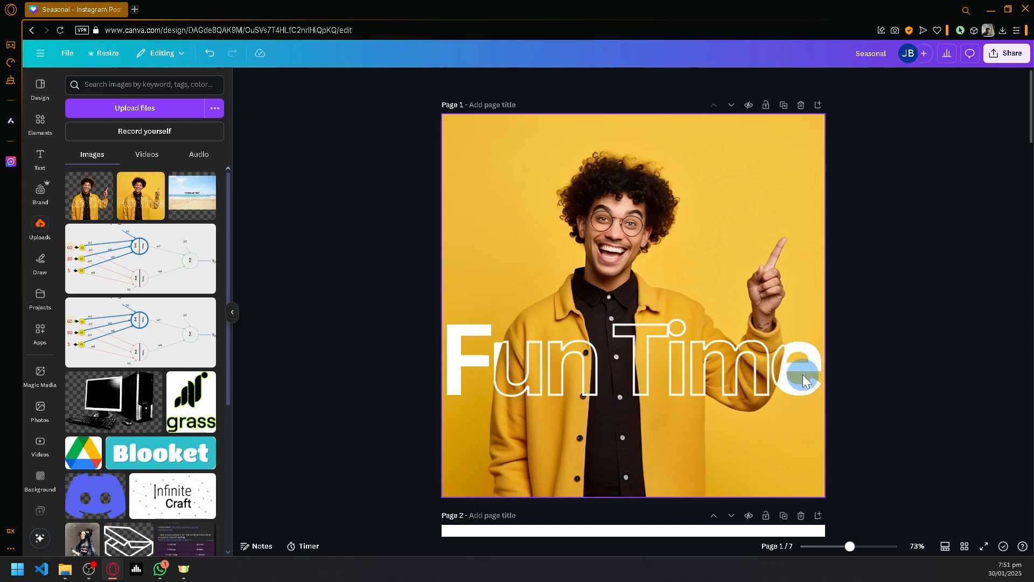
Shift the cutout aside to inspect the solid "Fun Time" text and its effects, and realign the cutout with page 1
scroll(803, 372, "up", 5)
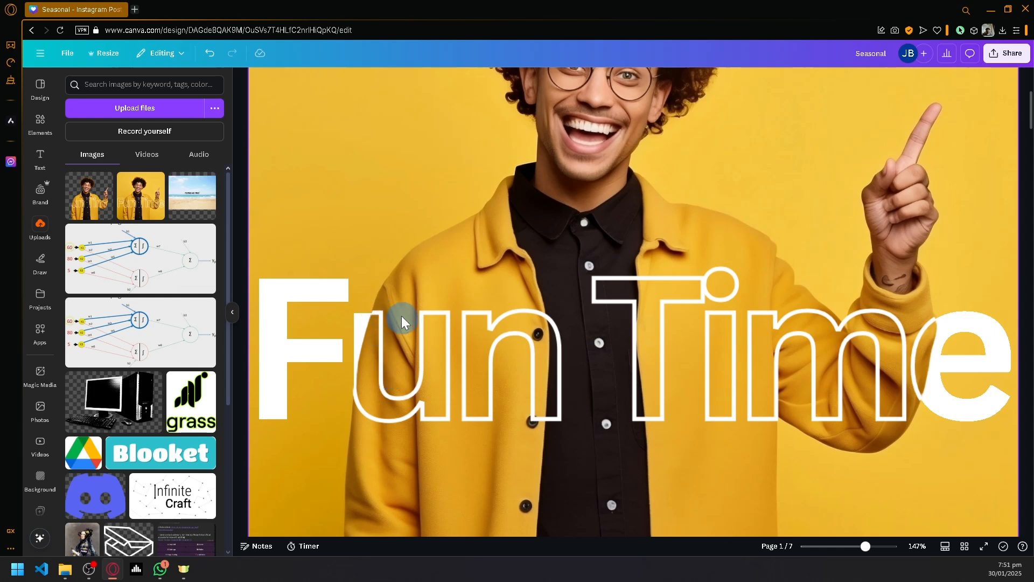
scroll(437, 322, "down", 5)
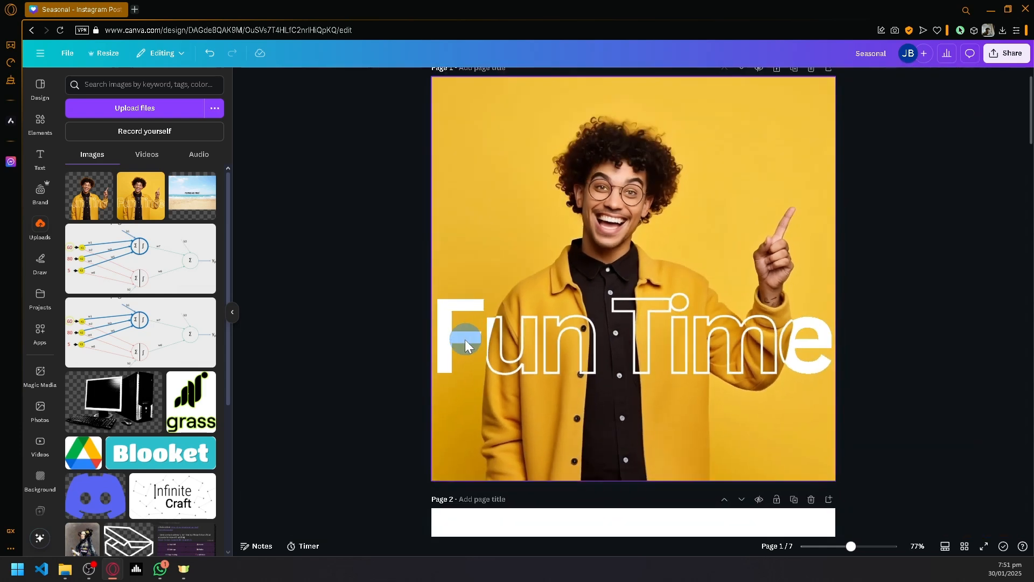
left_click(464, 339)
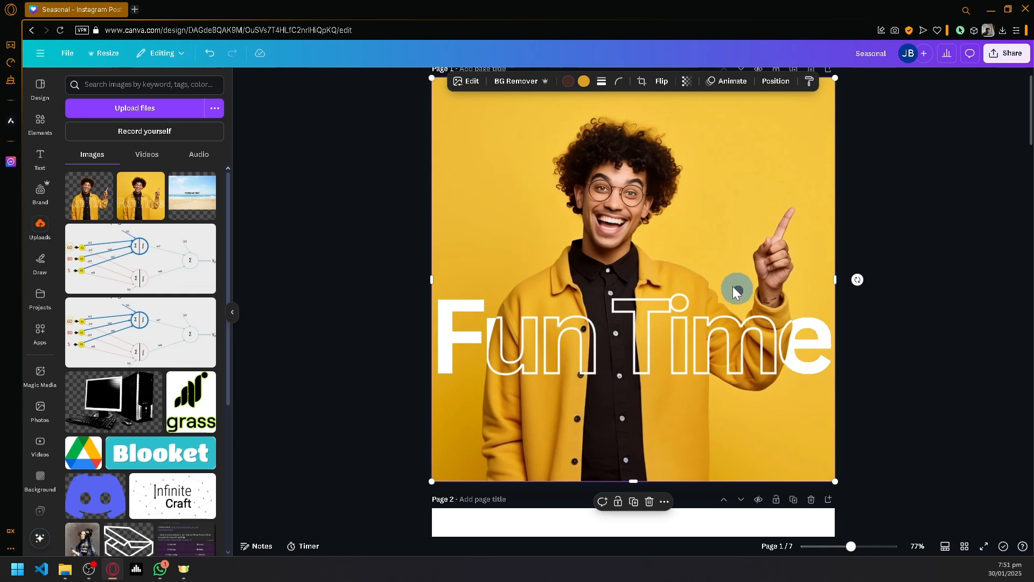
left_click_drag(737, 289, 555, 285)
left_click(737, 347)
left_click(727, 81)
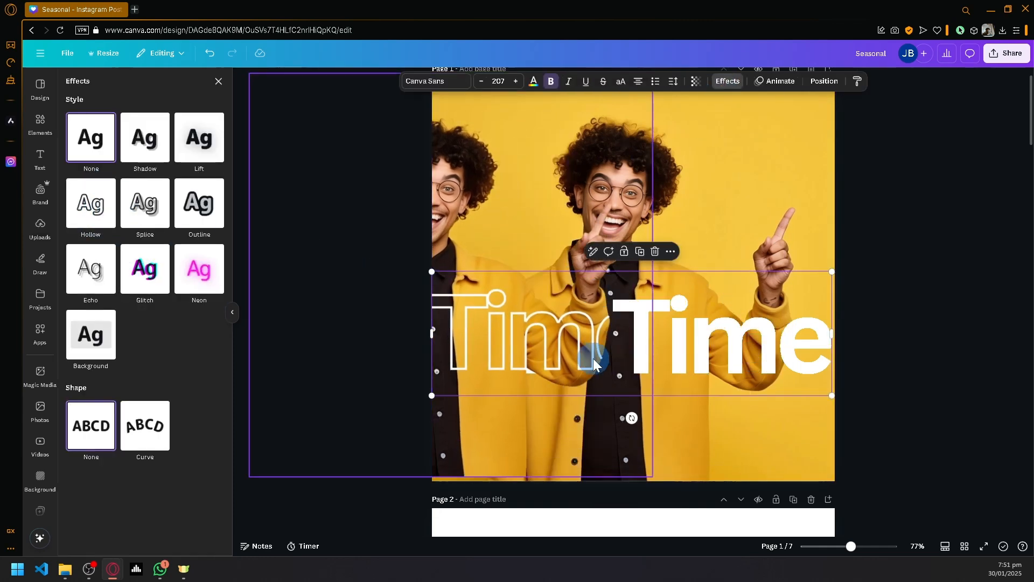
left_click_drag(520, 342, 669, 336)
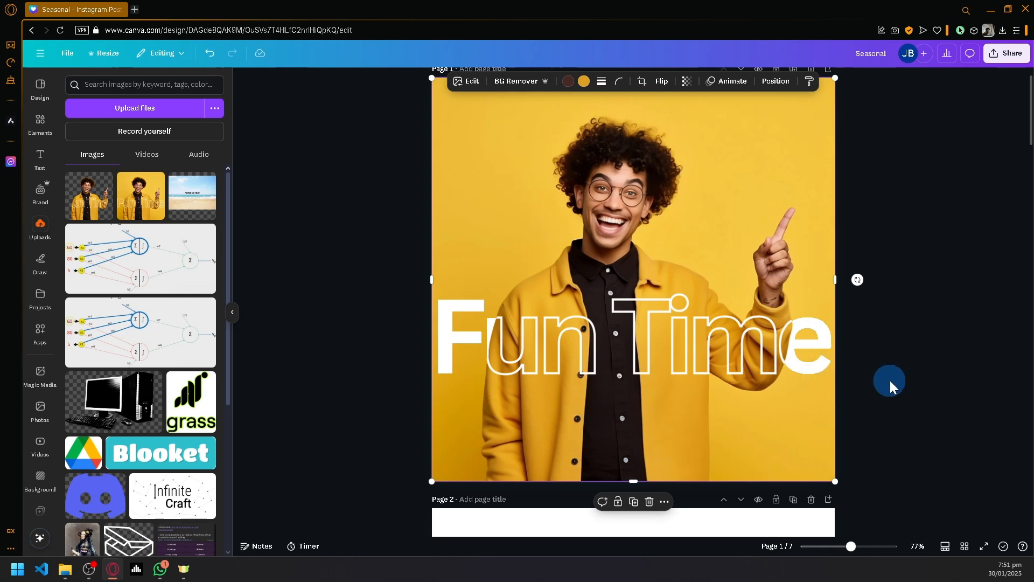
scroll(890, 380, "up", 1)
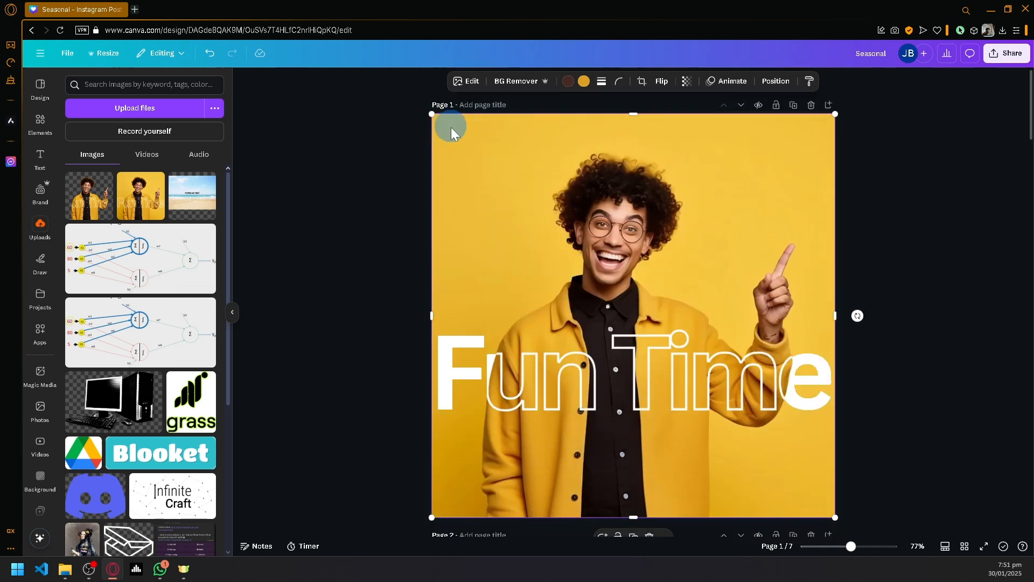